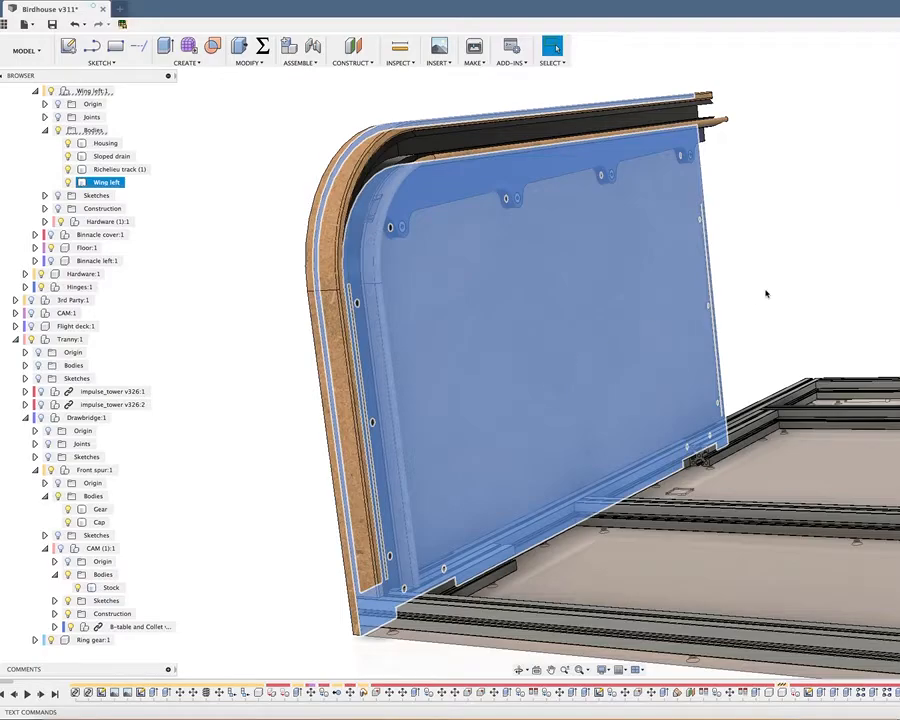
# - Swing the left wing outward about the hinges along its lower edge
pyautogui.moveTo(828, 280)
pyautogui.keyDown('shift'); pyautogui.mouseDown(button='middle')
pyautogui.moveTo(860, 290)
pyautogui.moveTo(831, 284)
pyautogui.mouseUp(button='middle'); pyautogui.keyUp('shift')
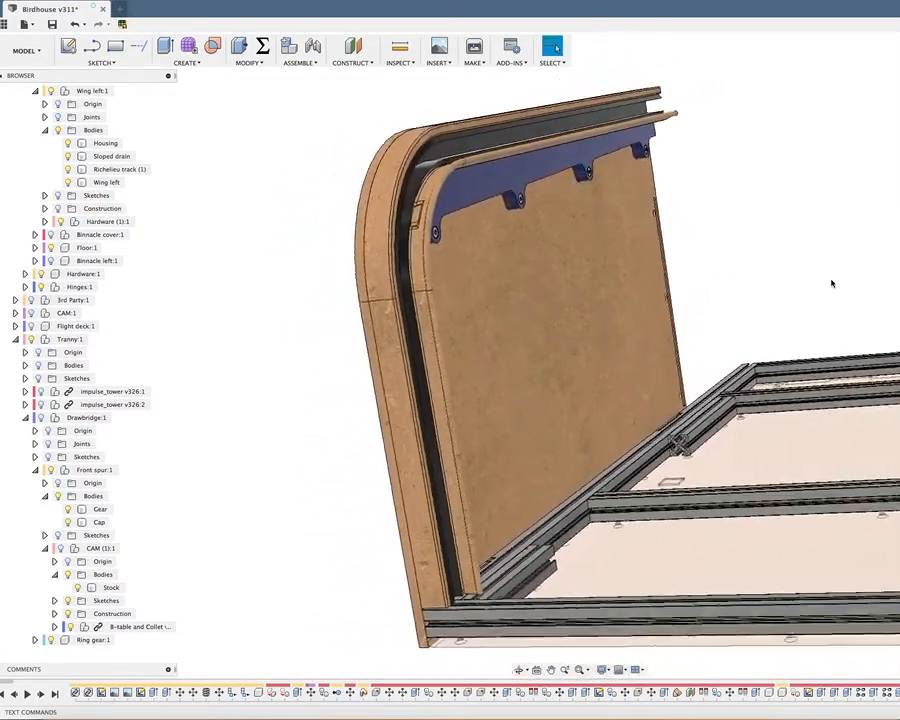
pyautogui.click(628, 279)
pyautogui.keyDown('shift'); pyautogui.moveTo(588, 319); pyautogui.dragTo(362, 427, button='middle'); pyautogui.keyUp('shift')
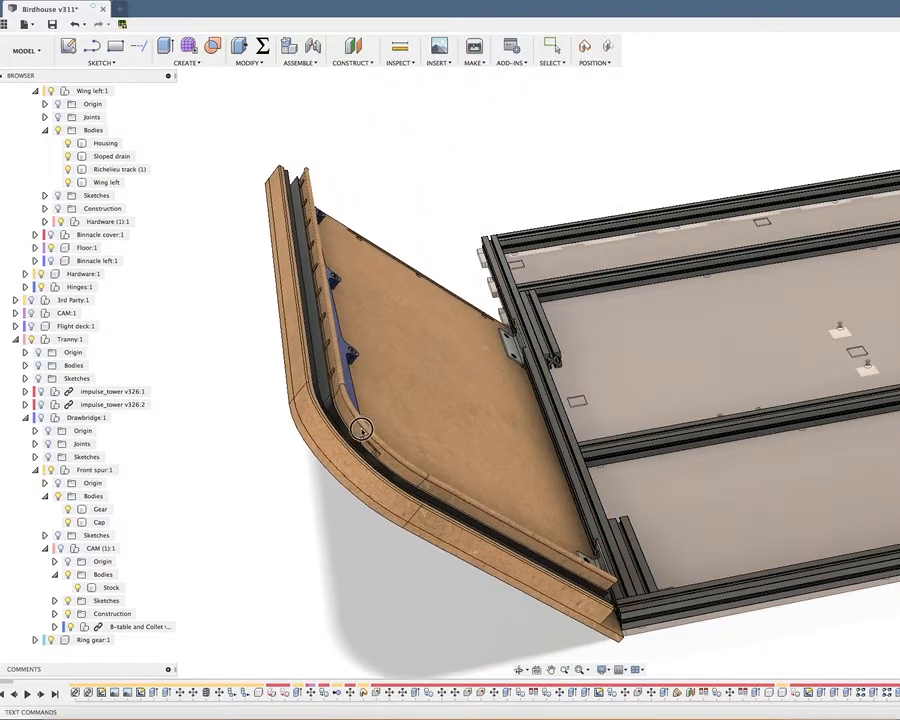
pyautogui.moveTo(362, 427); pyautogui.dragTo(322, 516)
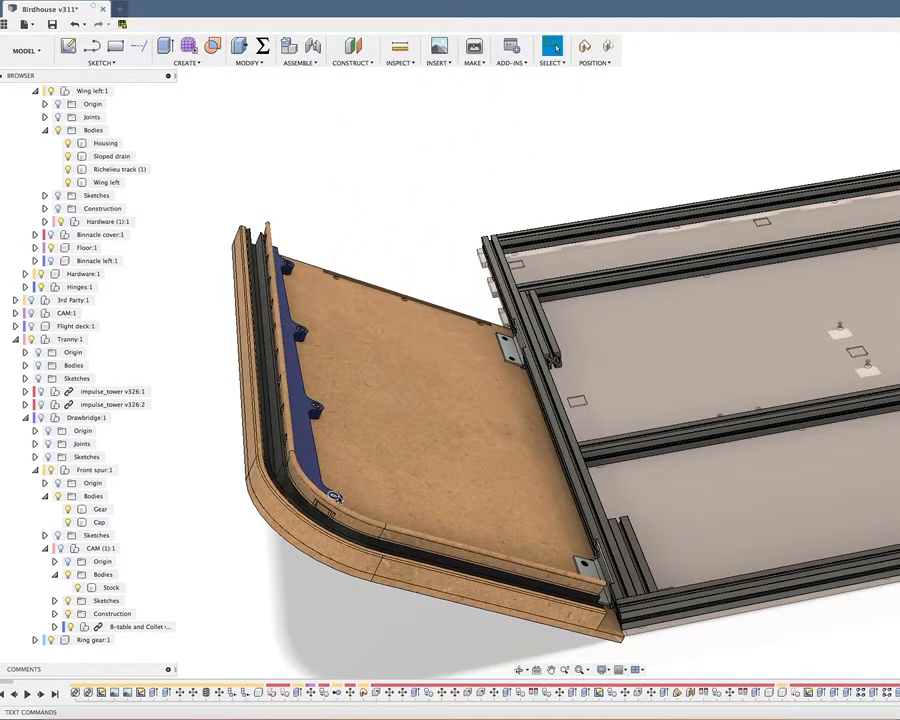
pyautogui.click(376, 333)
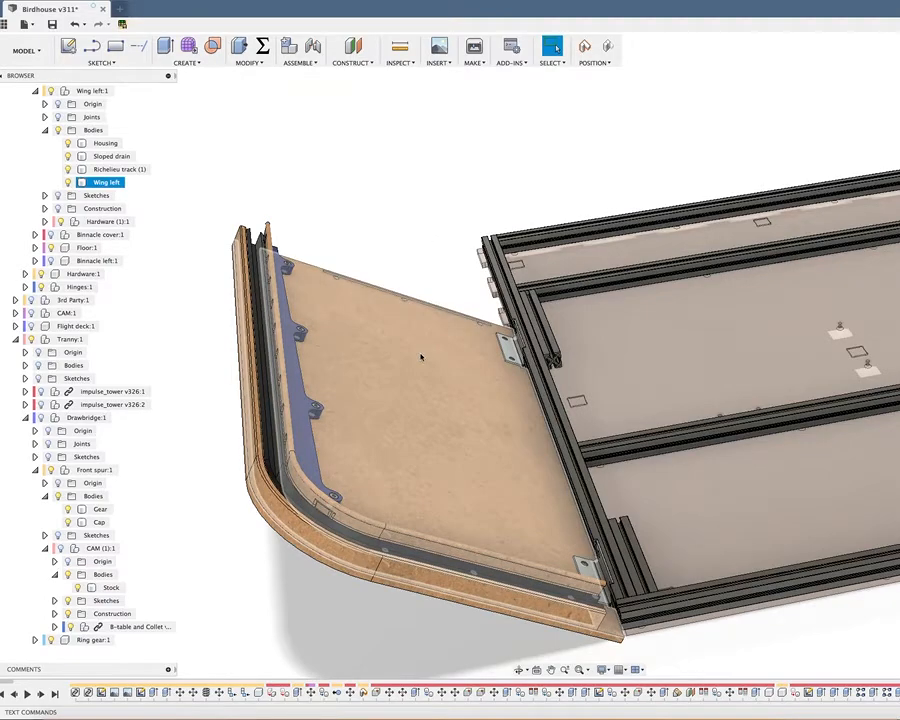
pyautogui.press('Escape')
# - Show the Drawbridge component with its gears and drive shaft beside the left wing
pyautogui.click(41, 418)
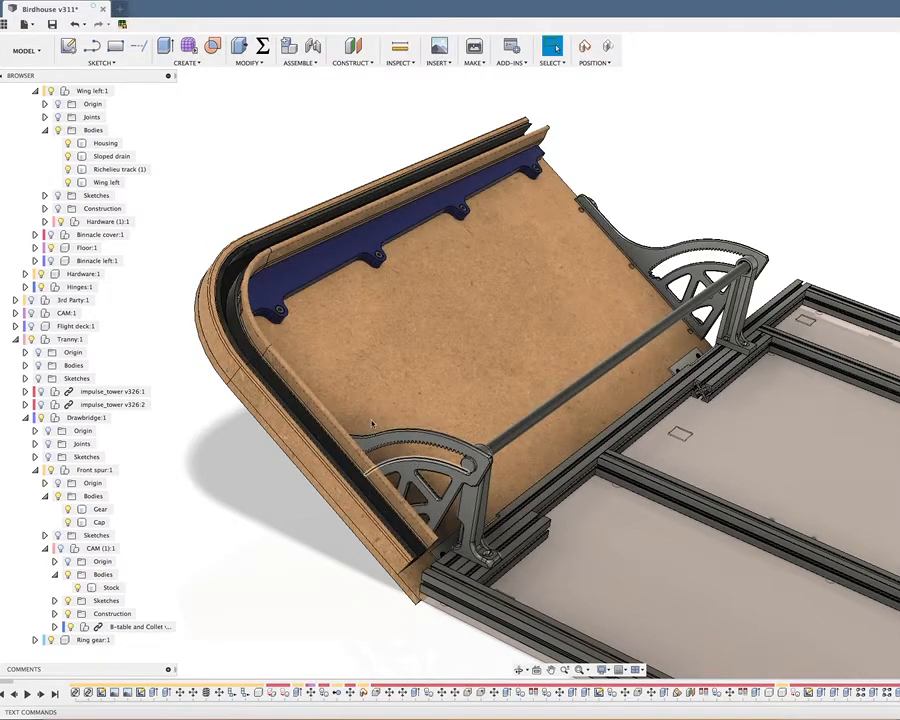
pyautogui.click(492, 360)
pyautogui.click(646, 289)
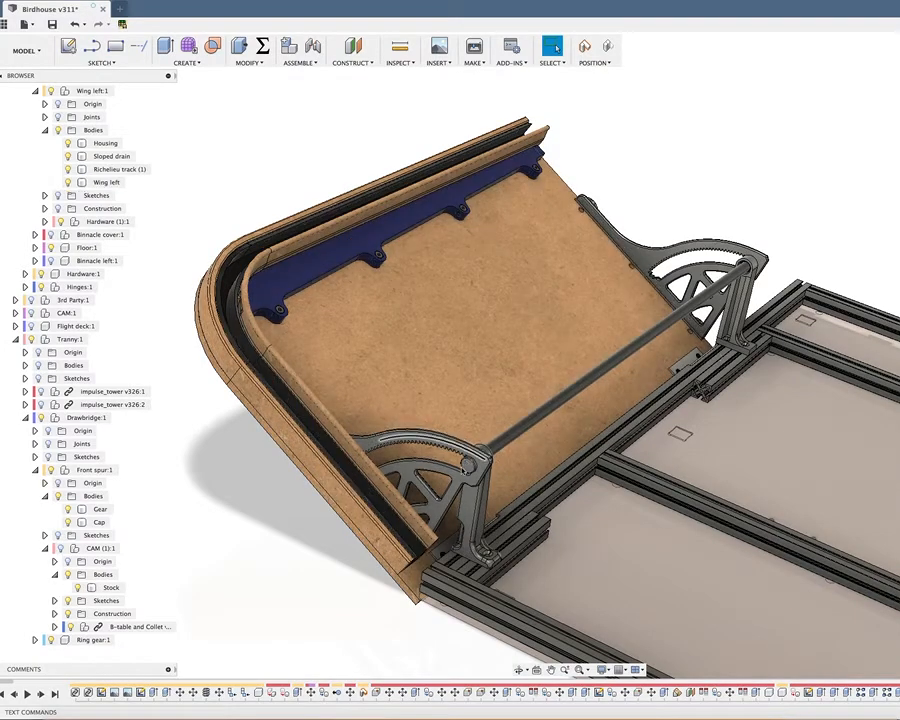
# - Examine the drawbridge mechanism at both ends of the drive shaft, including the ring gears, support towers and front spur gear
pyautogui.scroll(6, 430, 360)
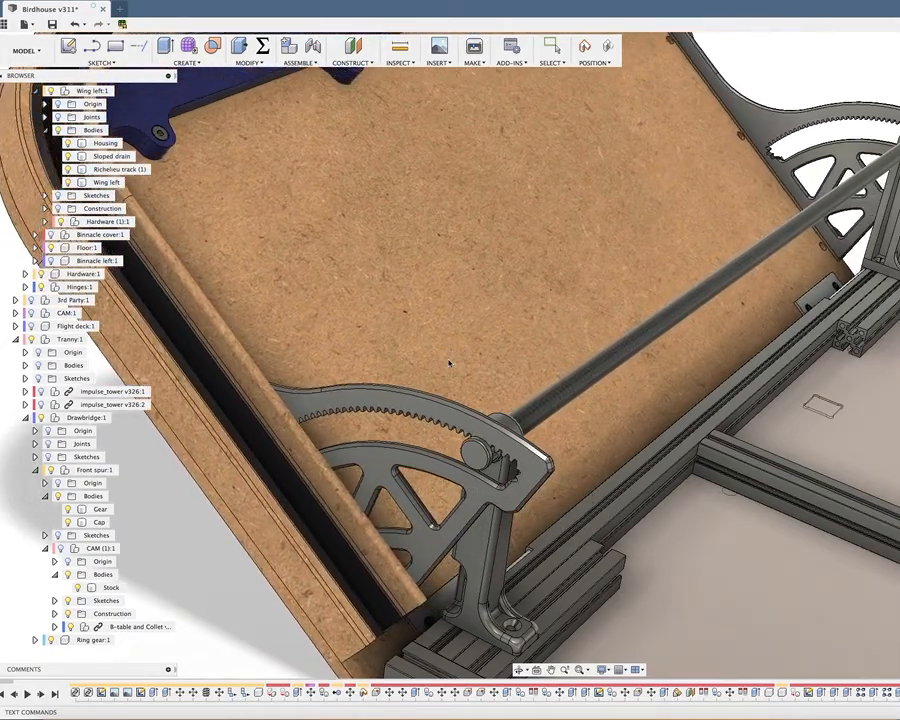
pyautogui.press('Escape')
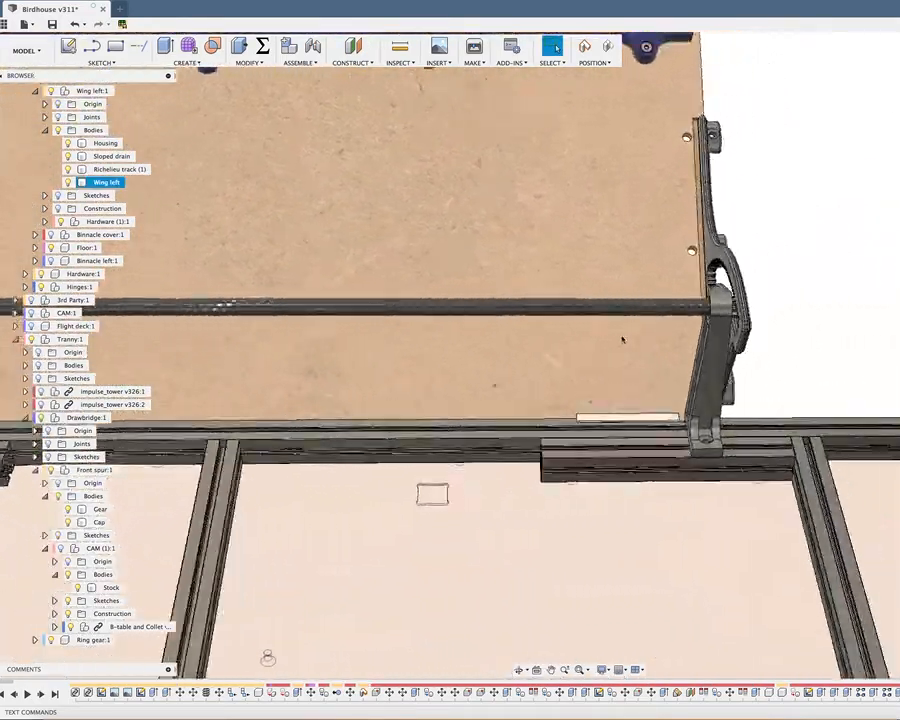
pyautogui.keyDown('shift'); pyautogui.moveTo(622, 340); pyautogui.dragTo(544, 483, button='middle'); pyautogui.keyUp('shift')
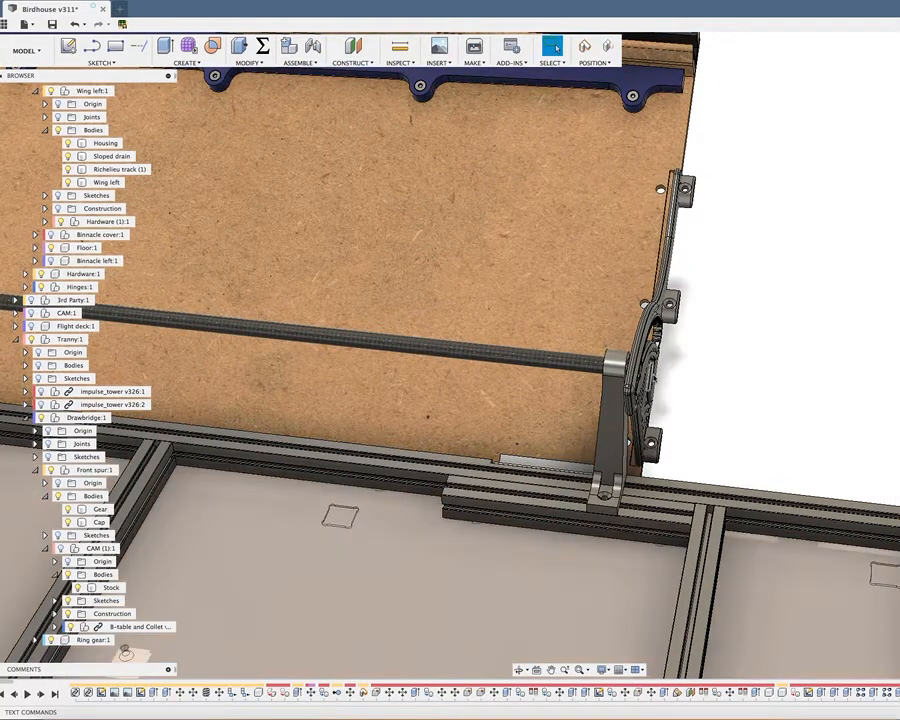
pyautogui.keyDown('shift'); pyautogui.moveTo(654, 389); pyautogui.dragTo(717, 392, button='middle'); pyautogui.keyUp('shift')
pyautogui.scroll(-3, 717, 392)
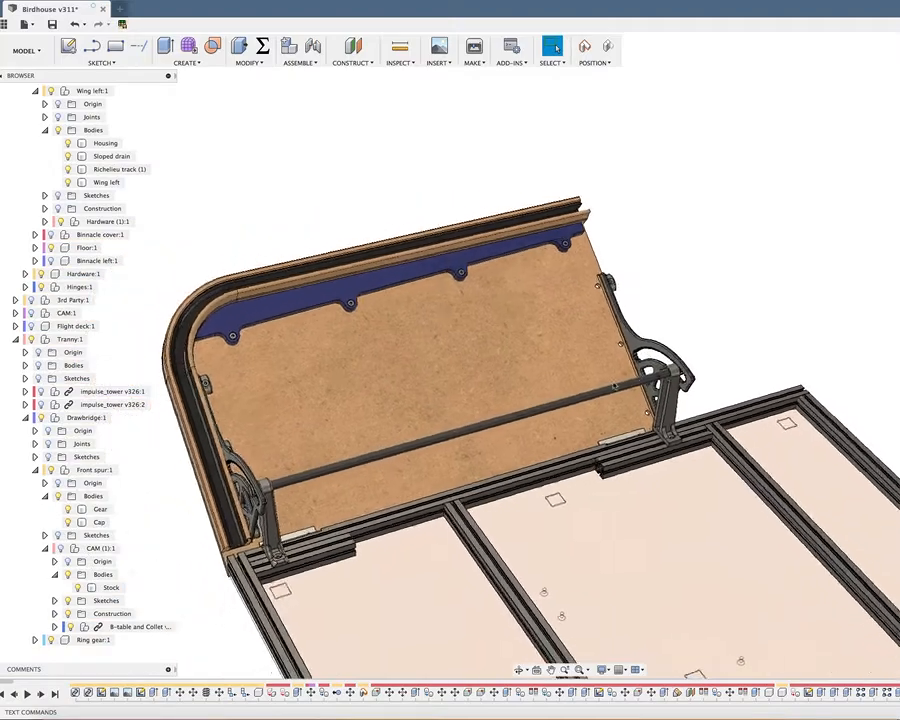
pyautogui.scroll(5, 443, 487)
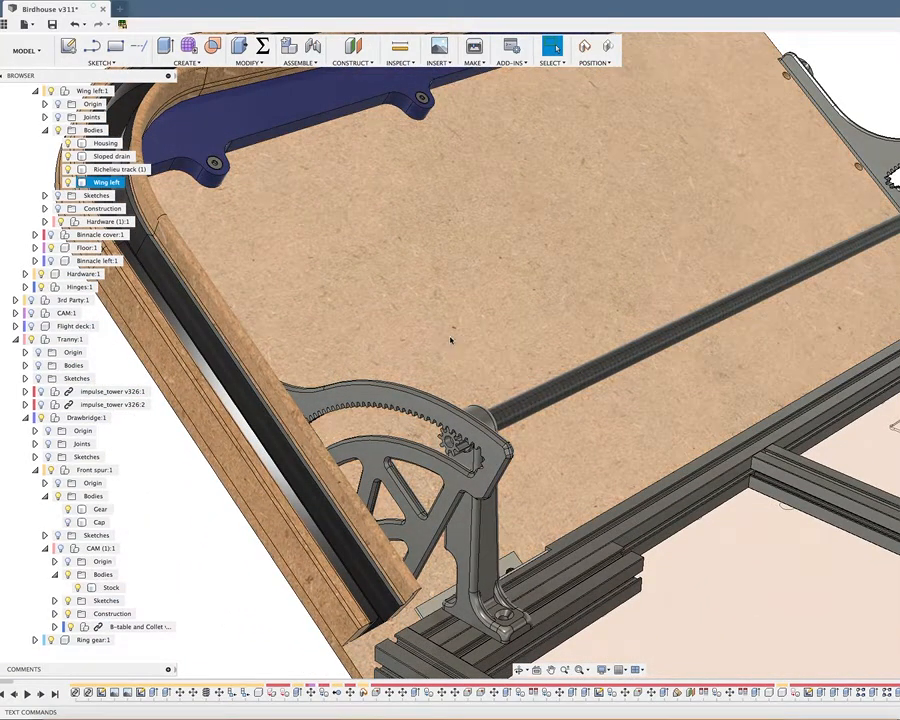
pyautogui.scroll(5, 451, 340)
pyautogui.keyDown('shift'); pyautogui.moveTo(463, 228); pyautogui.dragTo(527, 283, button='middle'); pyautogui.keyUp('shift')
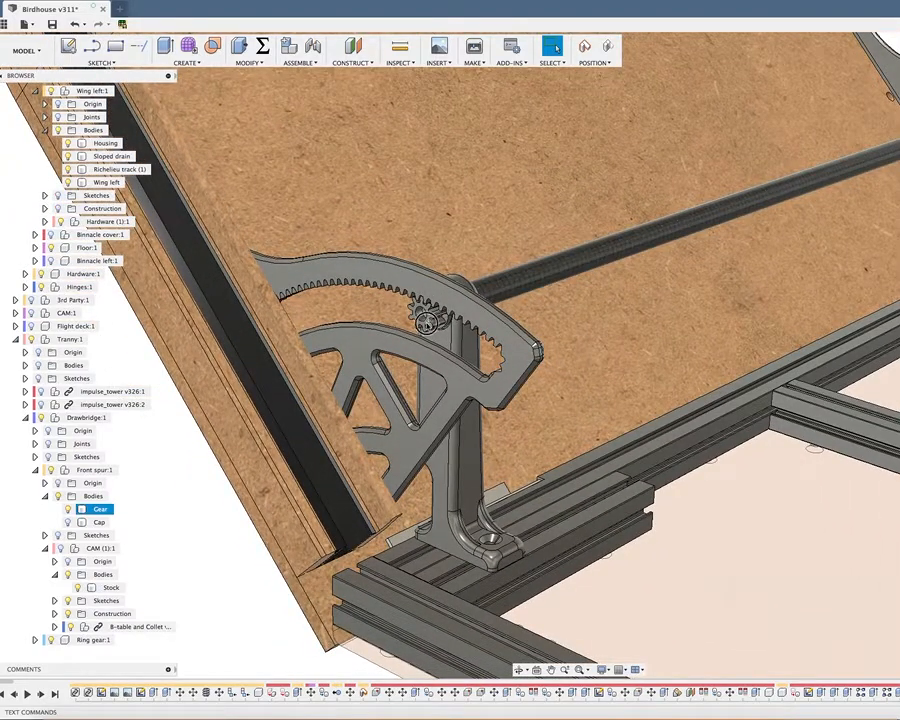
pyautogui.keyDown('shift'); pyautogui.moveTo(427, 320); pyautogui.dragTo(424, 318, button='middle'); pyautogui.keyUp('shift')
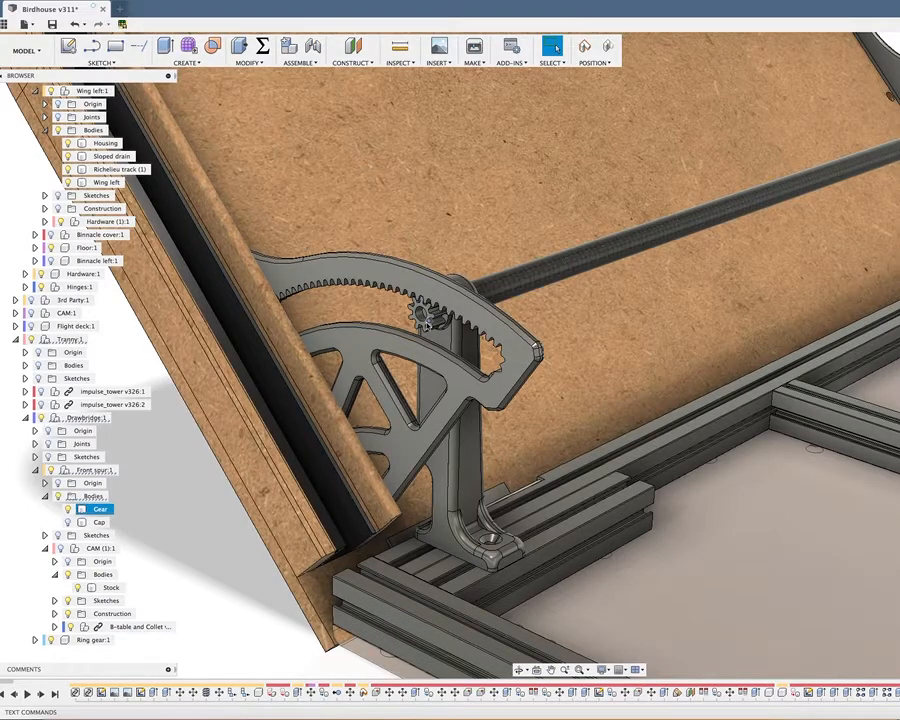
# - Isolate the Front spur component so only the spur gear is displayed
pyautogui.rightClick(98, 470)
pyautogui.click(140, 439)
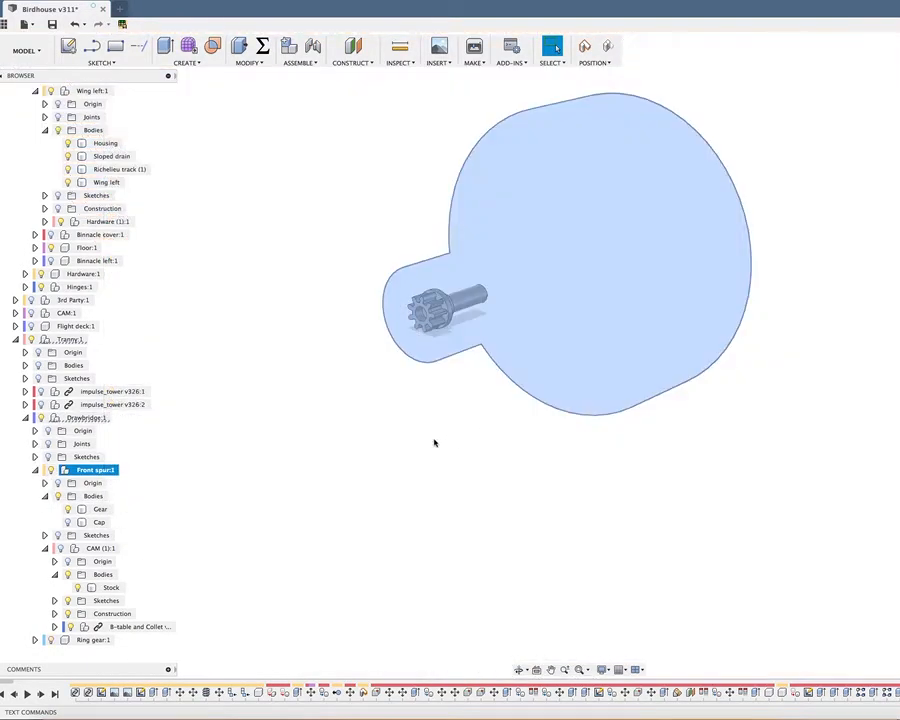
pyautogui.click(502, 440)
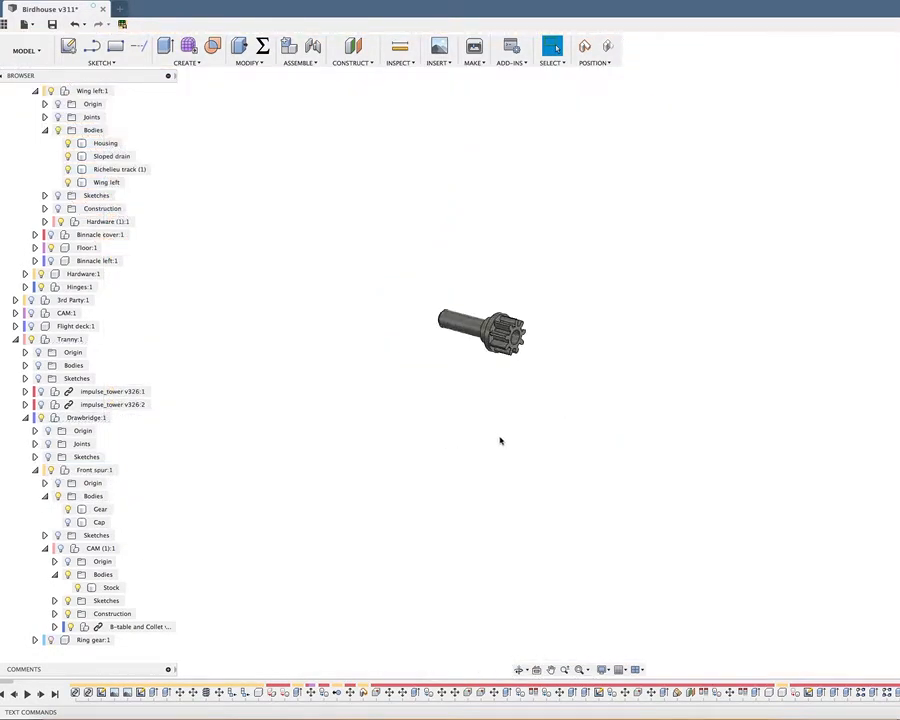
# - Show the spur's CAM (1) component with its cylindrical stock and the rotary table and collet
pyautogui.scroll(5, 502, 440)
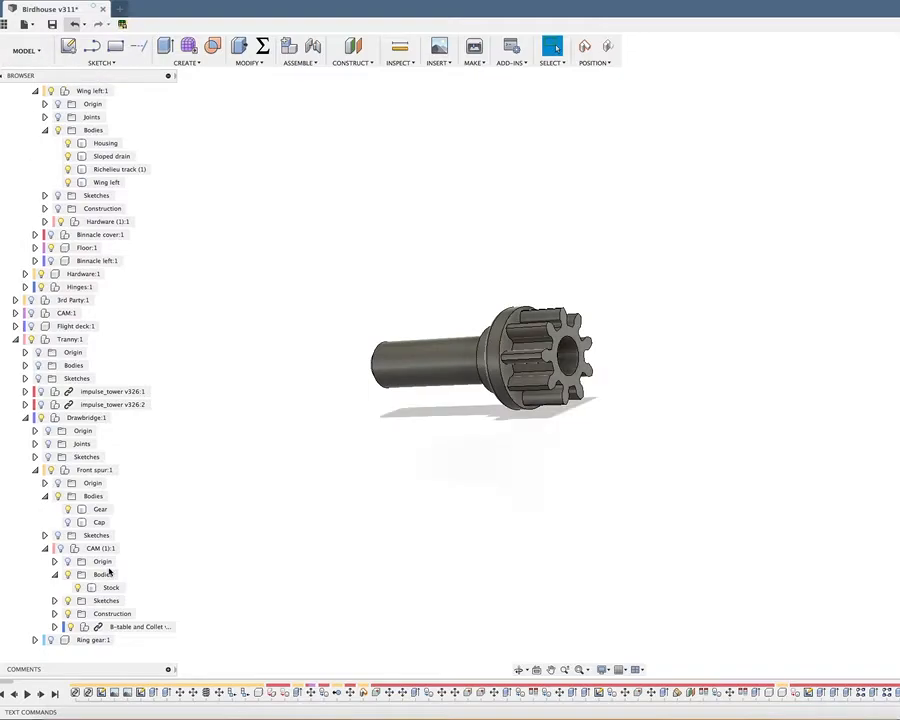
pyautogui.click(61, 550)
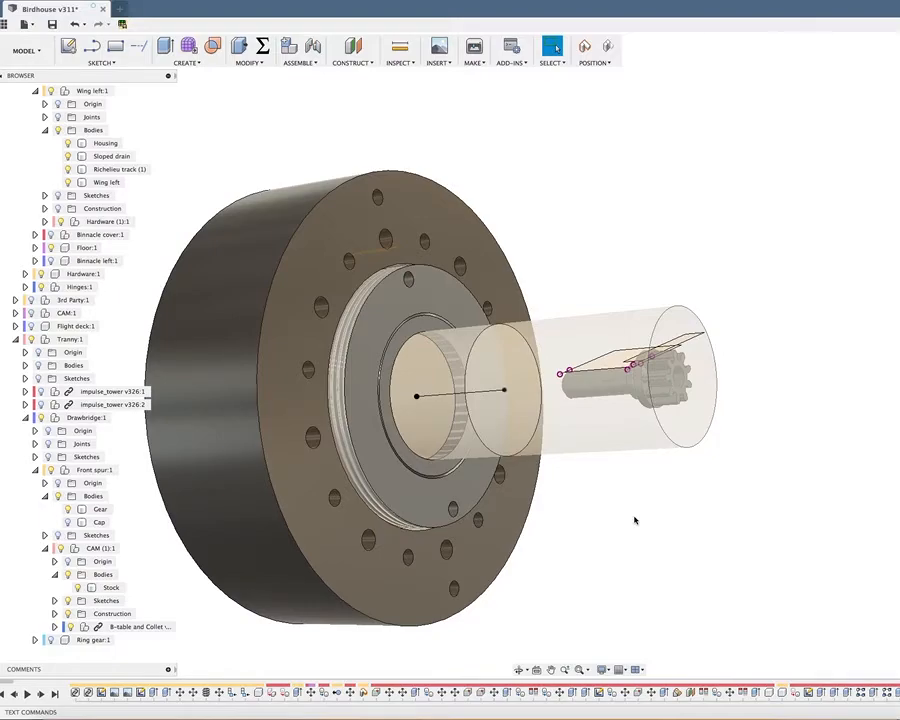
pyautogui.click(607, 405)
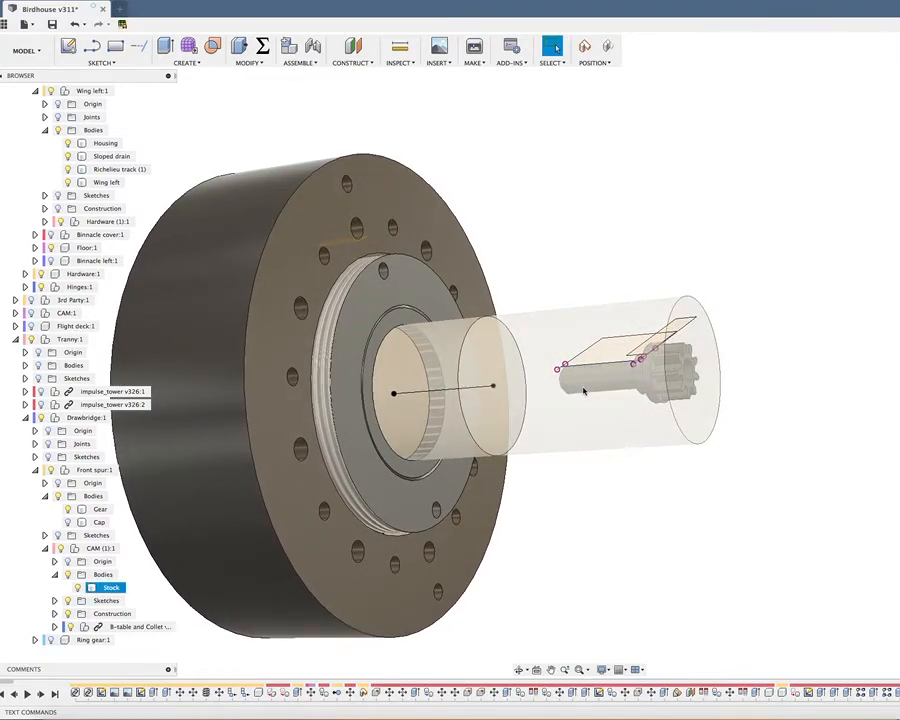
pyautogui.click(27, 139)
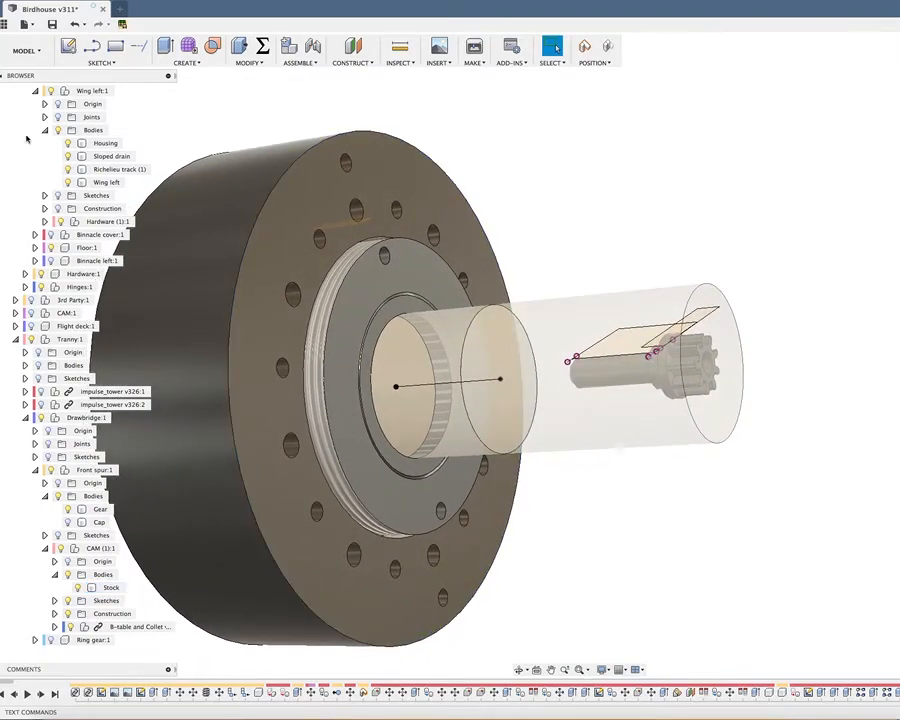
# - Switch to the CAM workspace and select the 5 axis spur setup
pyautogui.click(27, 51)
pyautogui.click(40, 190)
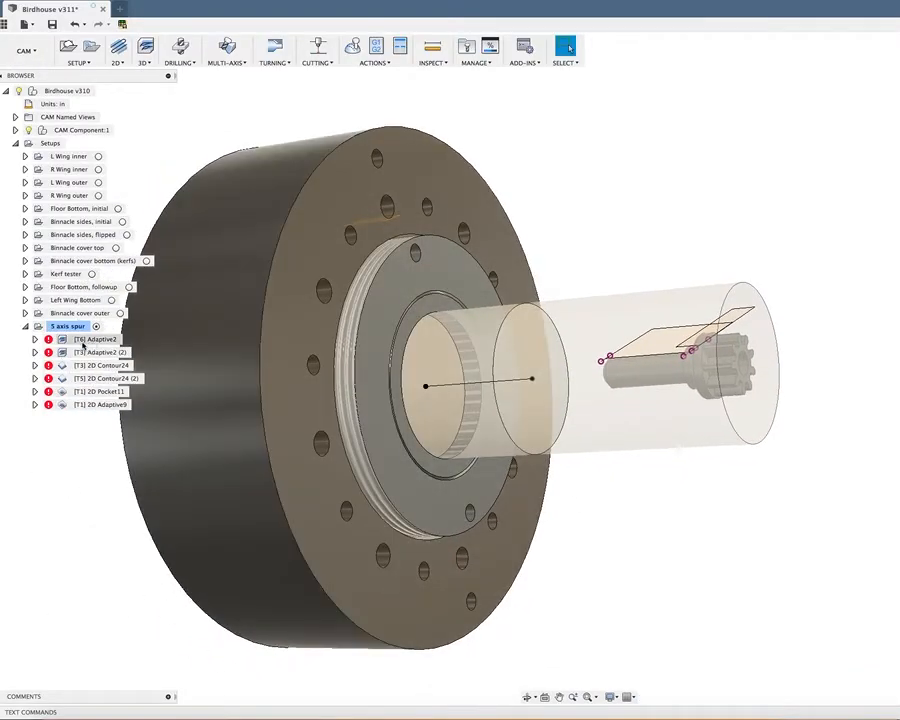
pyautogui.click(76, 328)
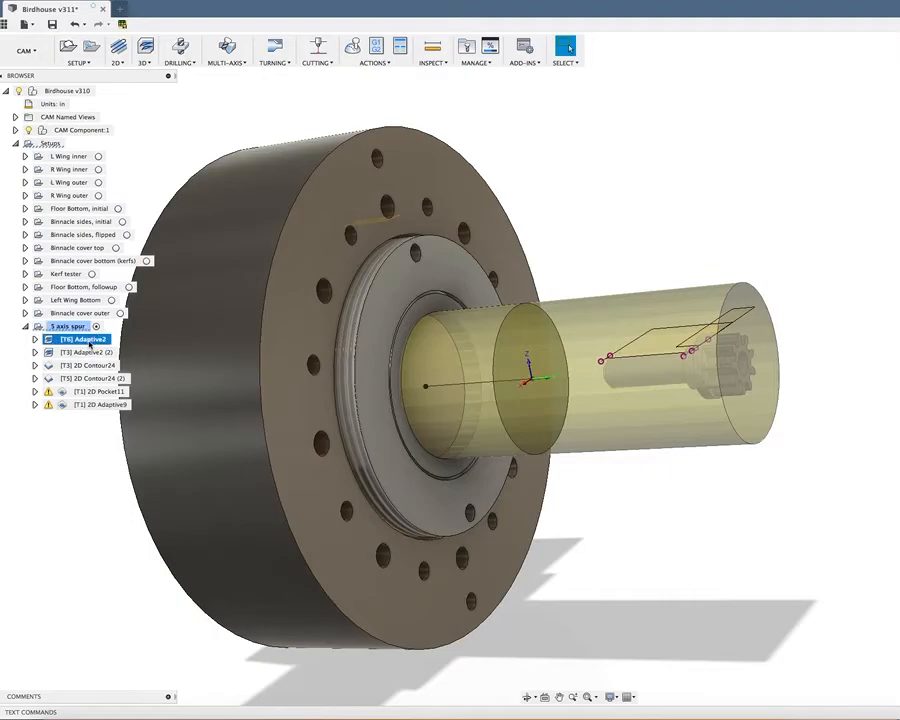
# - Start a simulation of all six operations in the 5 axis spur setup and rewind it to the start
pyautogui.keyDown('shift'); pyautogui.click(86, 404); pyautogui.keyUp('shift')
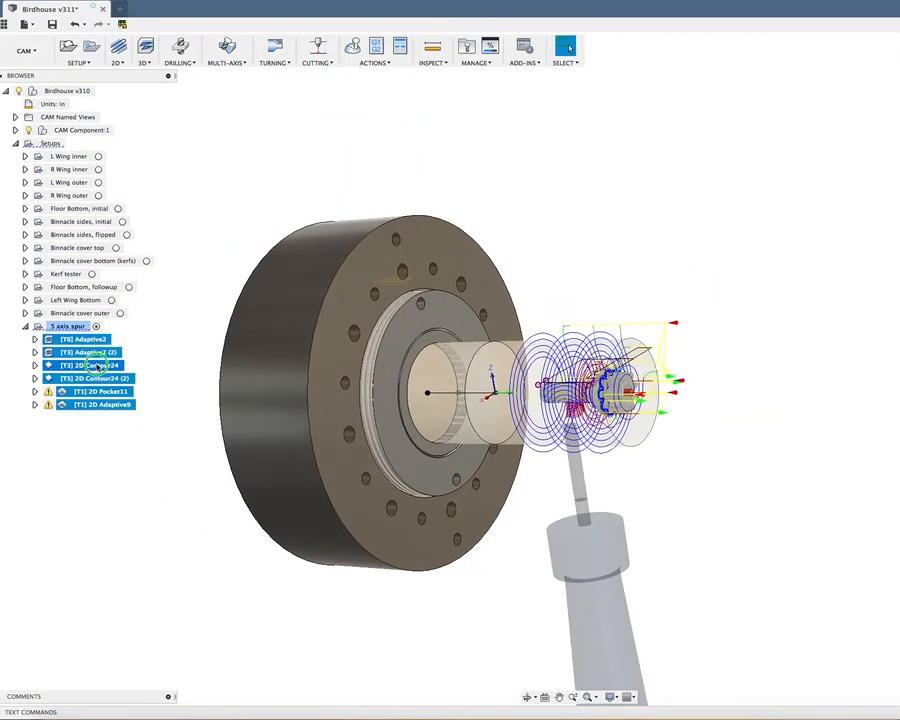
pyautogui.rightClick(97, 367)
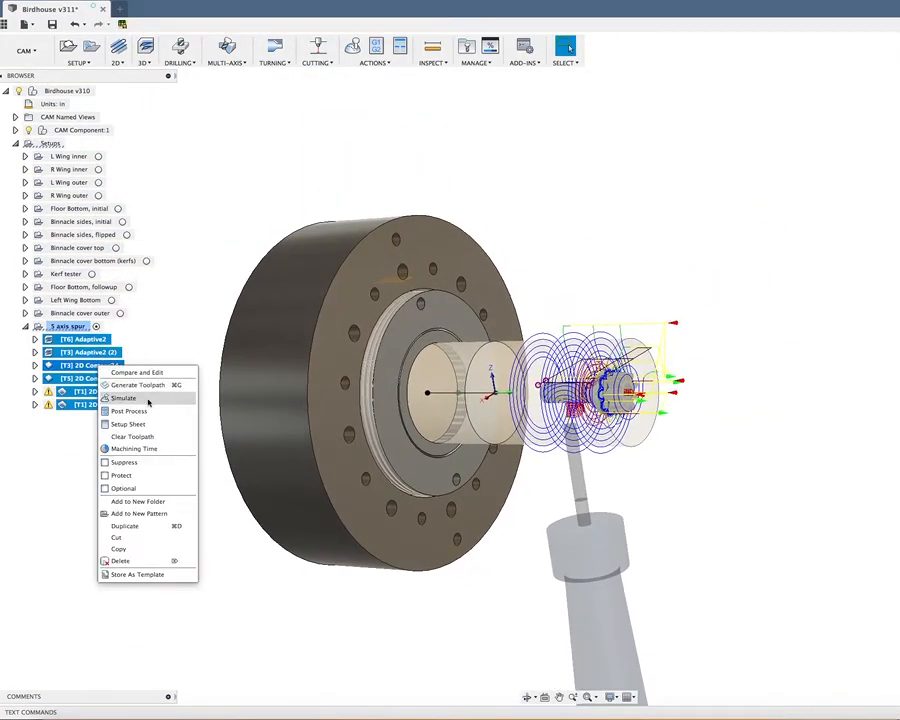
pyautogui.click(148, 402)
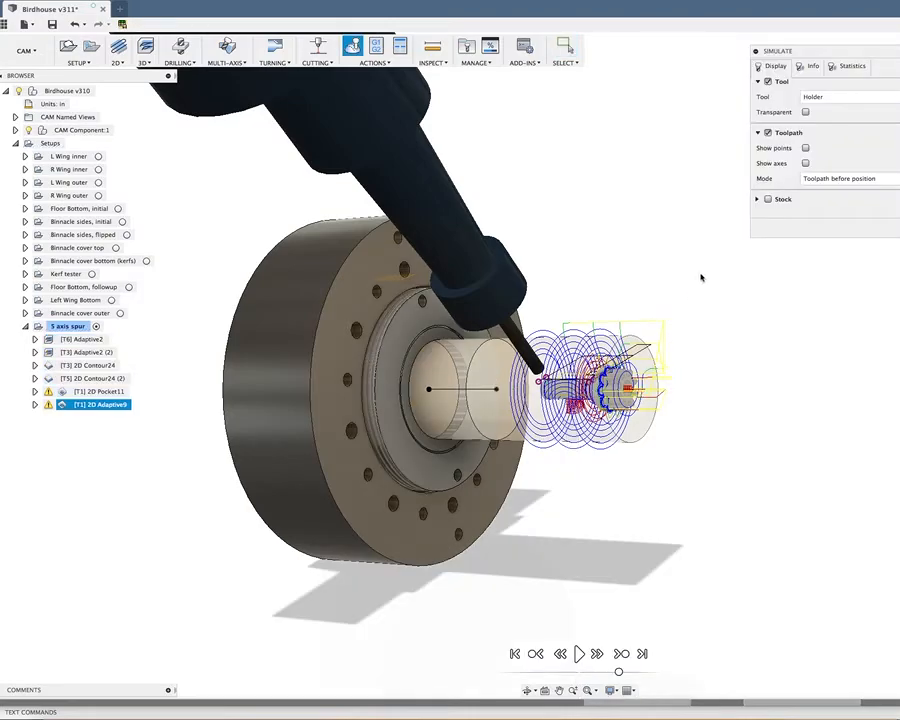
pyautogui.click(514, 654)
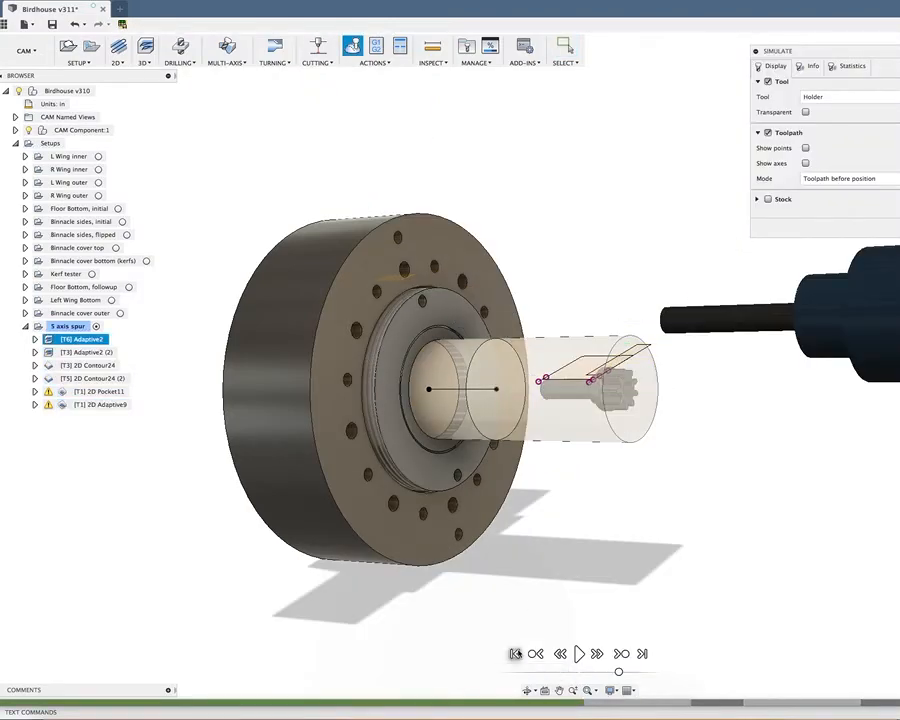
# - Simulate the spur machining with the stock shown and the tool displayed as Flute, playing through to the last operation
pyautogui.click(768, 200)
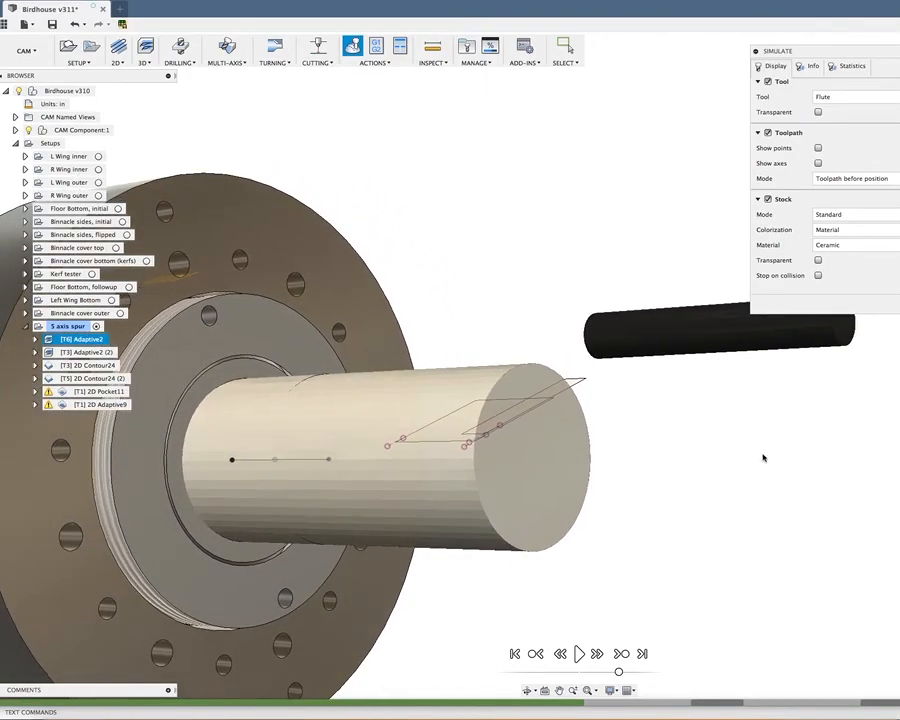
pyautogui.click(578, 654)
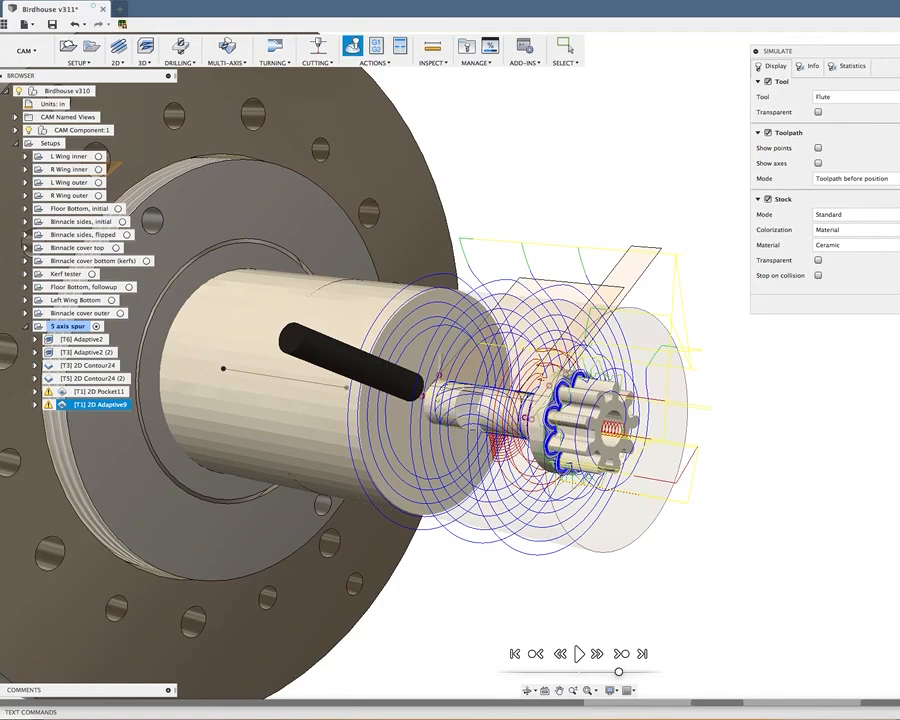
pyautogui.moveTo(836, 44); pyautogui.dragTo(711, 42)
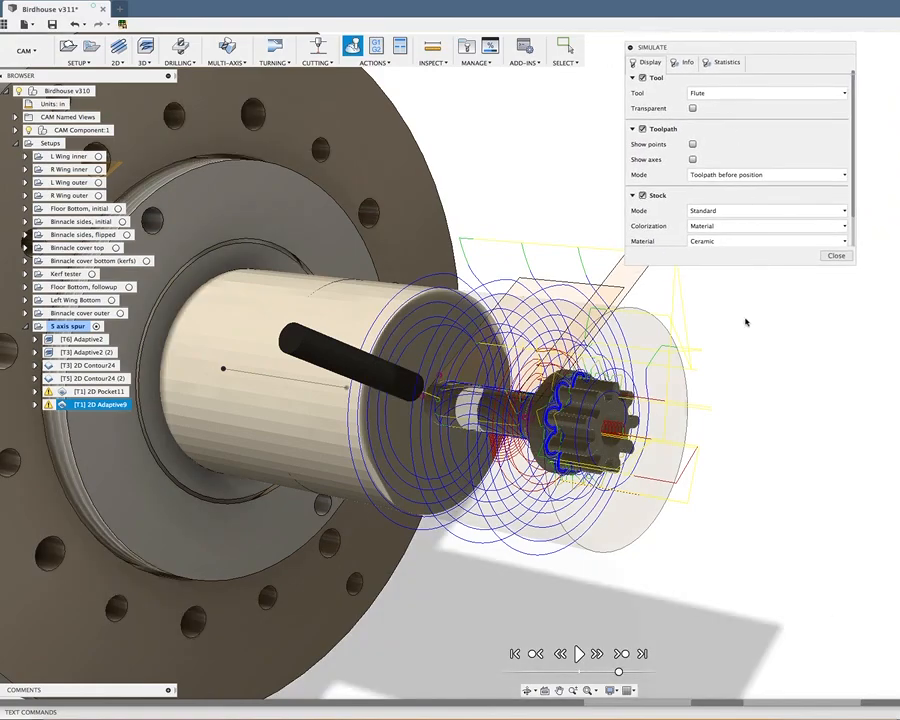